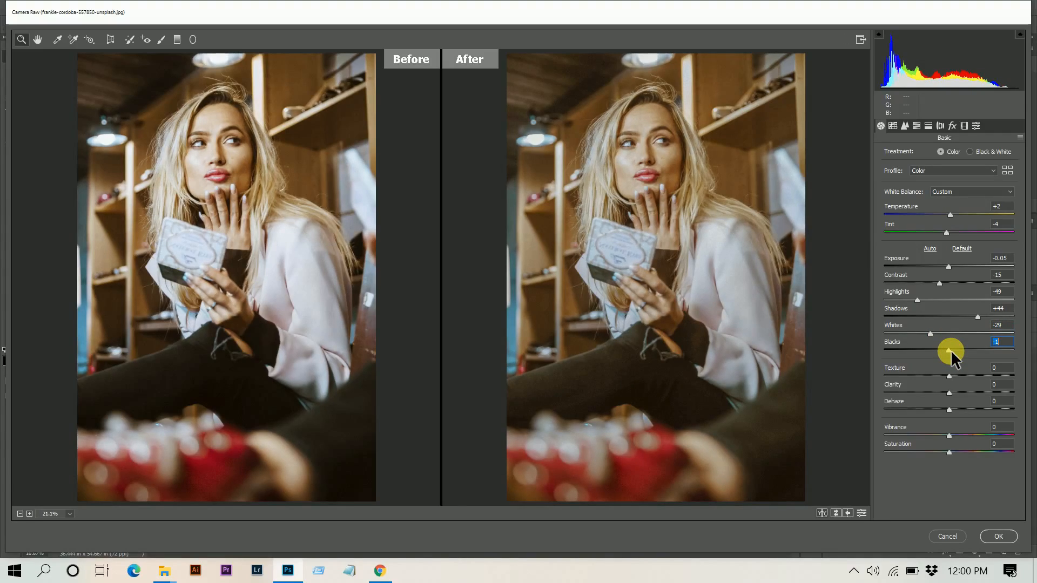
# Step: Set the photo's Clarity to +5 and Dehaze to -1
pyautogui.click(949, 393)
pyautogui.moveTo(948, 393); pyautogui.dragTo(951, 393)
pyautogui.click(950, 409)
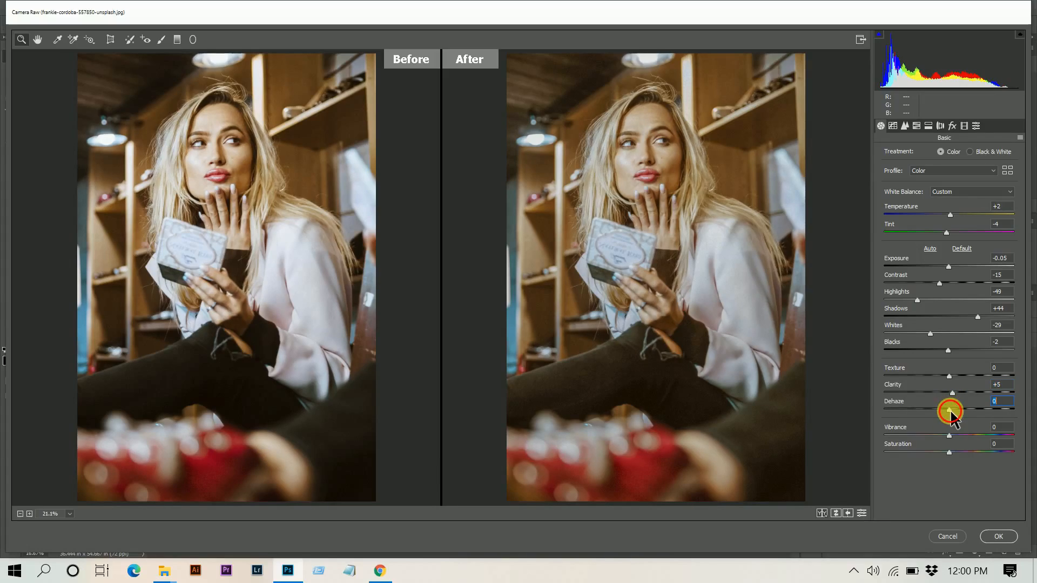
pyautogui.moveTo(950, 409); pyautogui.dragTo(949, 410)
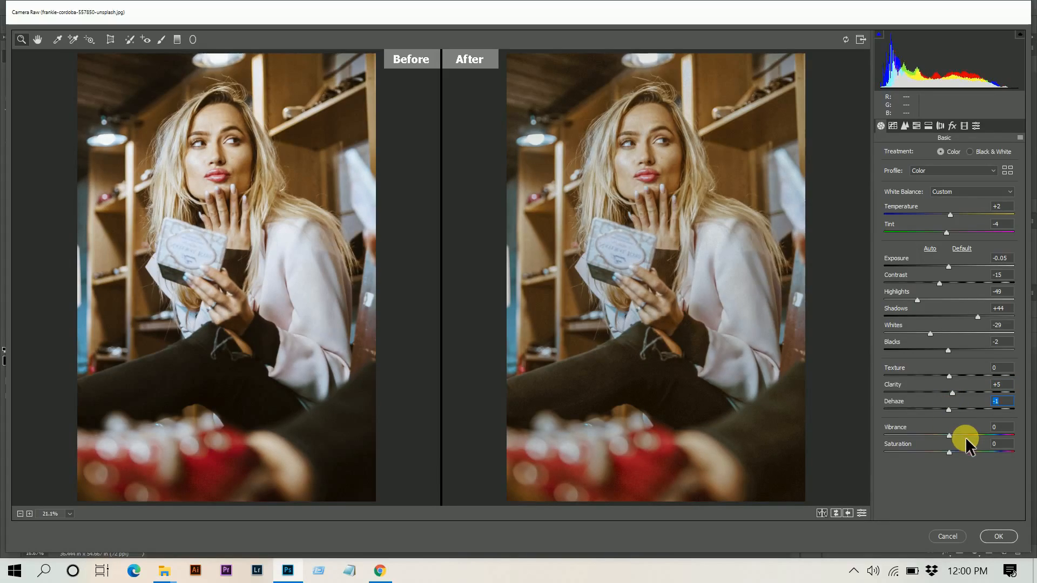
# Step: Set the photo's Vibrance to +7 and Saturation to -30
pyautogui.click(952, 436)
pyautogui.click(948, 451)
pyautogui.moveTo(930, 452); pyautogui.dragTo(928, 446)
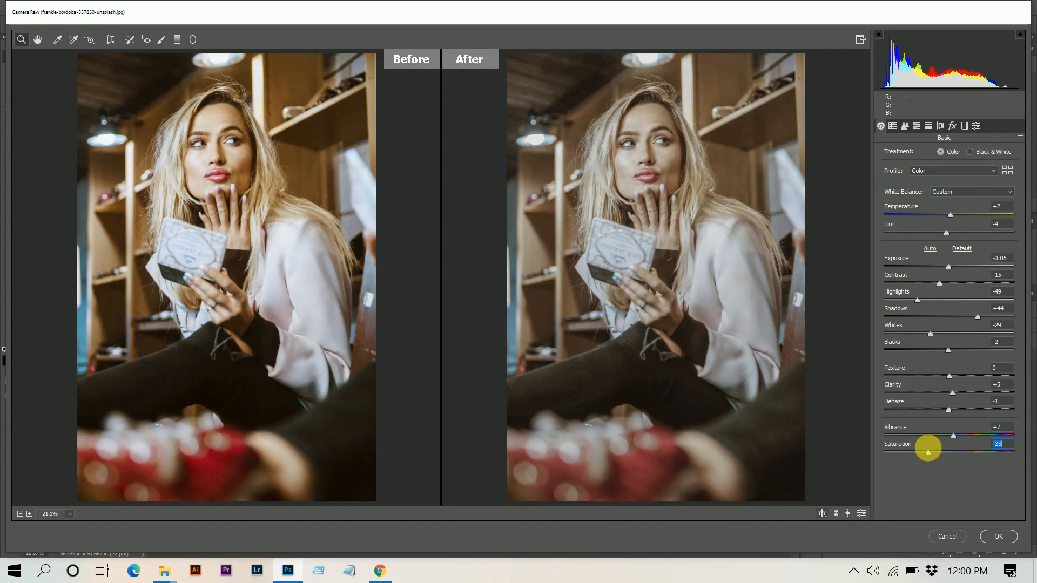
pyautogui.moveTo(929, 451); pyautogui.dragTo(930, 451)
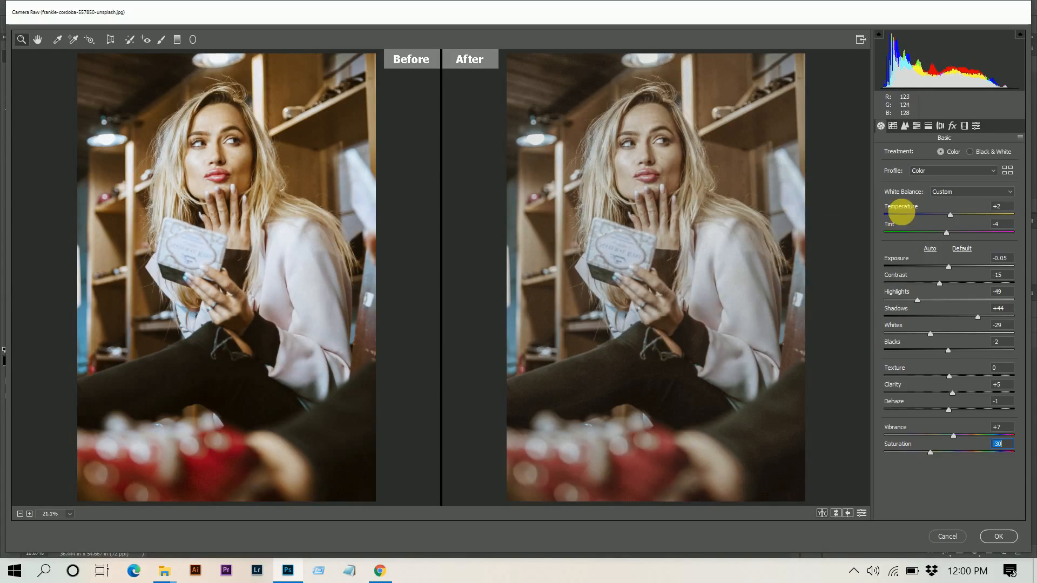
# Step: Darken the shadows on the RGB point tone curve with points at input 23, output 11 and in the lower quarter at output 42
pyautogui.click(893, 126)
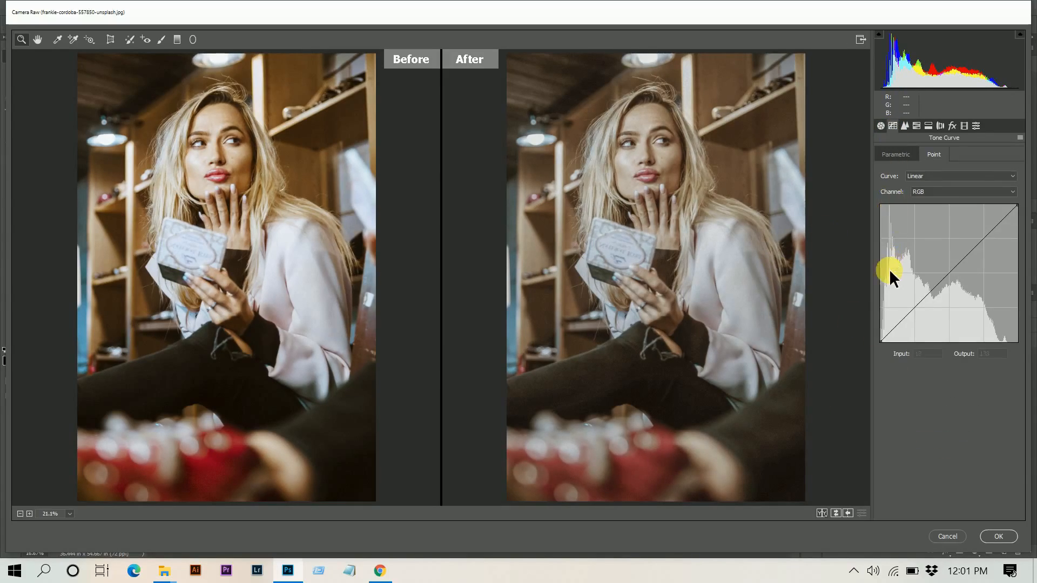
pyautogui.moveTo(884, 332); pyautogui.dragTo(904, 346)
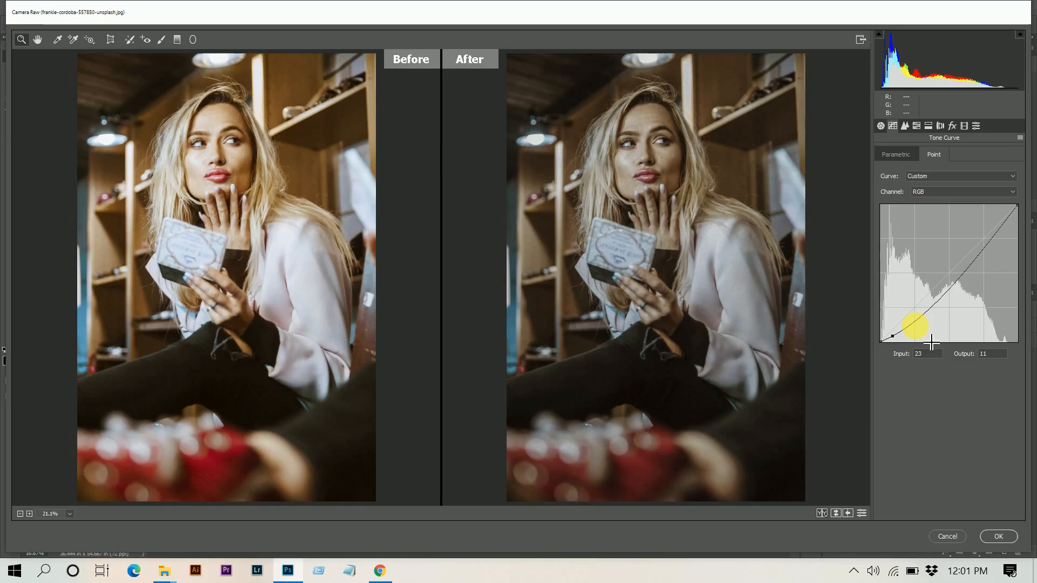
pyautogui.click(915, 323)
pyautogui.moveTo(915, 323)
pyautogui.mouseDown()
pyautogui.moveTo(920, 342)
pyautogui.moveTo(916, 325)
pyautogui.moveTo(924, 331)
pyautogui.mouseUp()
pyautogui.press('Up')
pyautogui.press('Up')
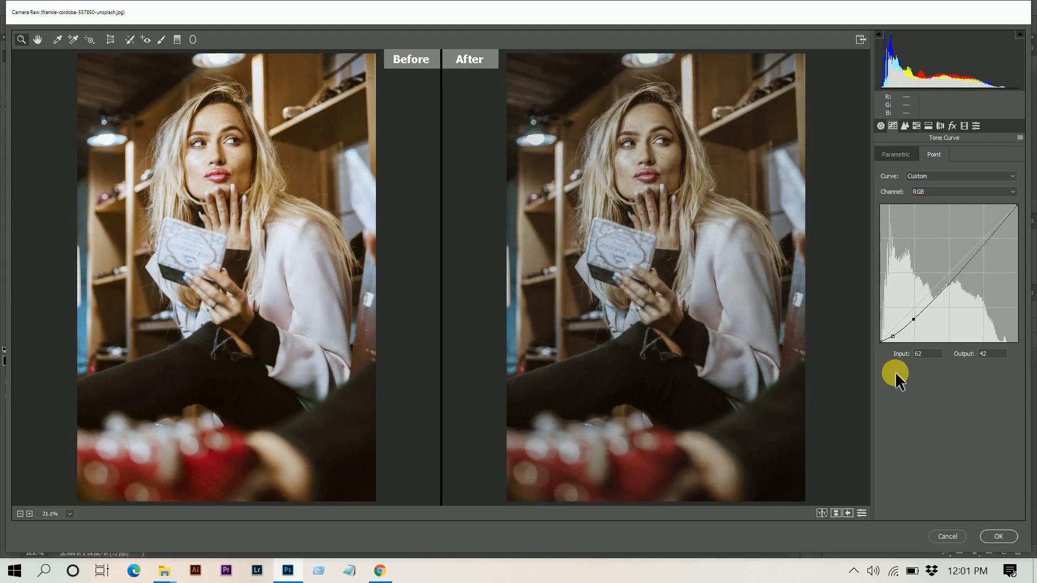
pyautogui.press('Left')
pyautogui.press('Left')
pyautogui.press('Left')
pyautogui.press('Left')
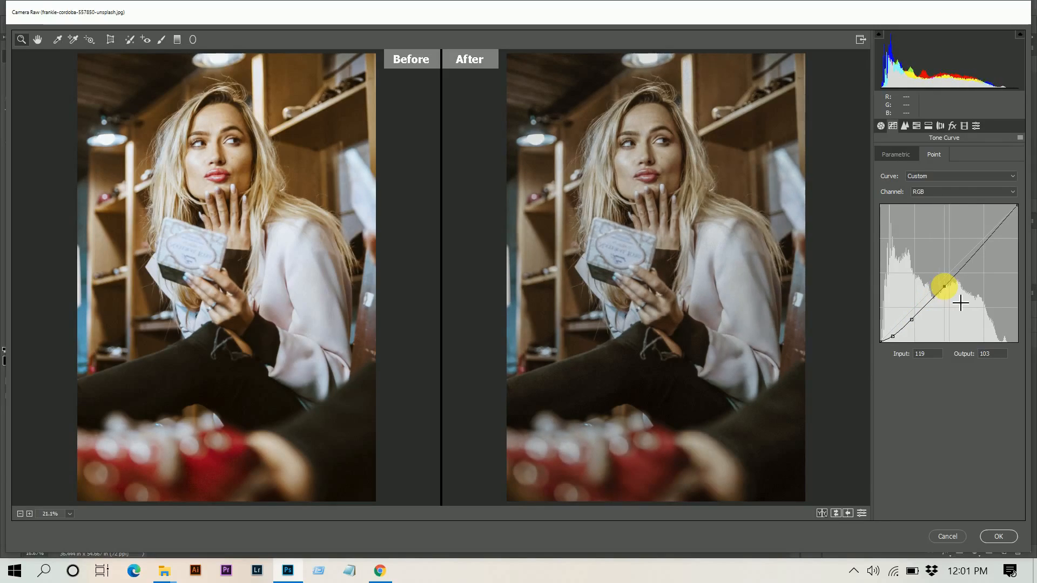
# Step: Add a midtone point to the RGB tone curve and fine-tune it to input 129, output 117
pyautogui.click(945, 284)
pyautogui.moveTo(947, 281); pyautogui.dragTo(959, 292)
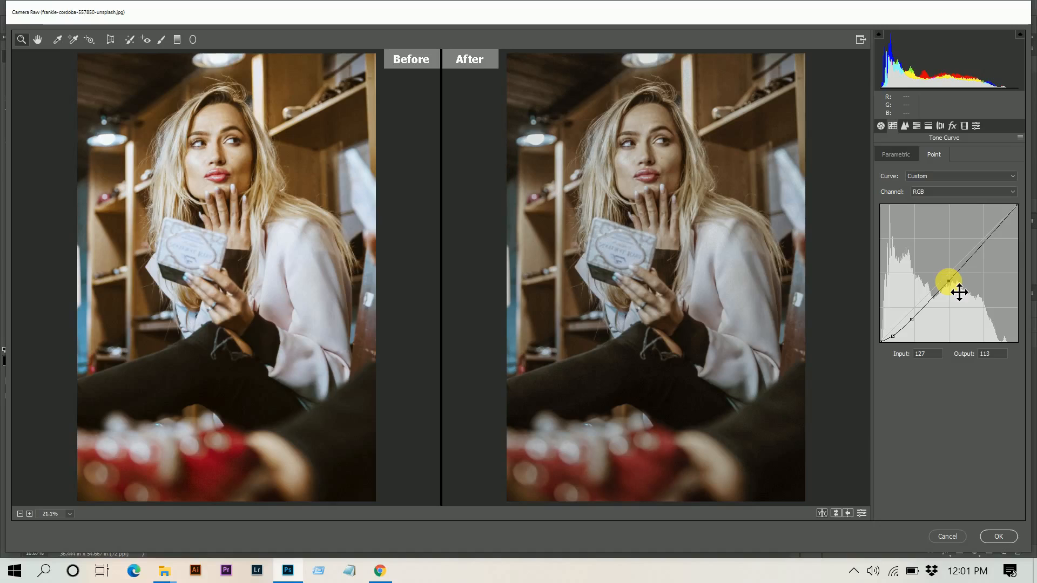
pyautogui.press('Up')
pyautogui.press('Up')
pyautogui.press('Up')
pyautogui.press('Up')
pyautogui.press('Right')
pyautogui.press('Right')
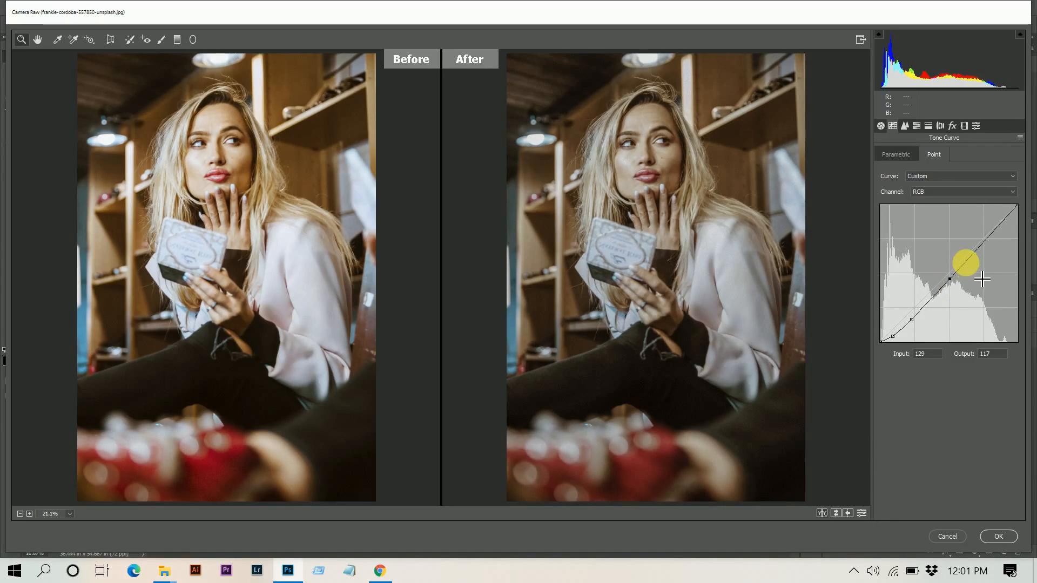
# Step: Add a highlight point at input 190, output 178 on the RGB curve and lower the white endpoint to output 222
pyautogui.click(983, 243)
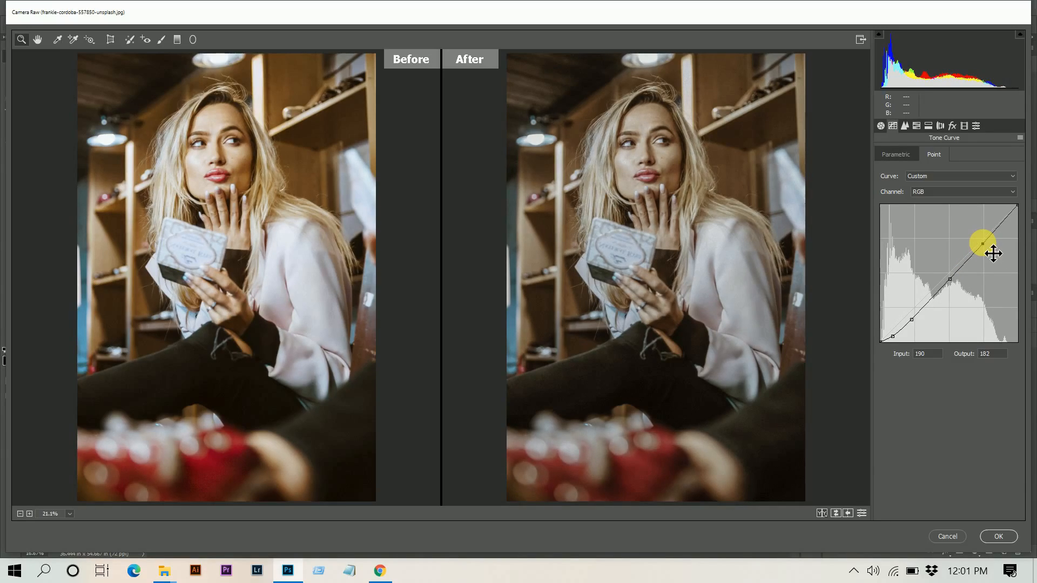
pyautogui.moveTo(993, 253); pyautogui.dragTo(993, 254)
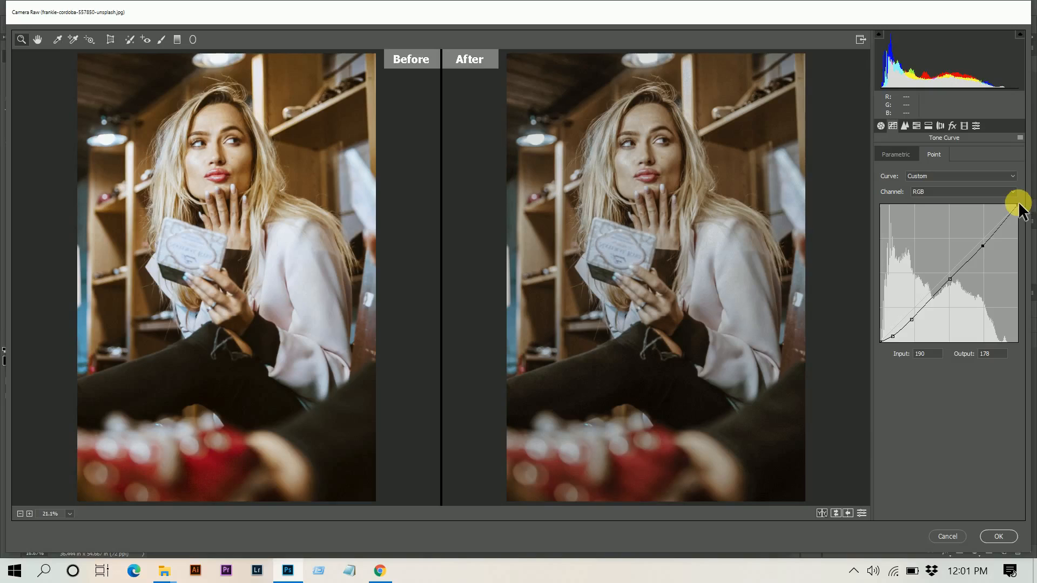
pyautogui.moveTo(1027, 218)
pyautogui.mouseDown()
pyautogui.moveTo(1030, 232)
pyautogui.moveTo(1022, 223)
pyautogui.mouseUp()
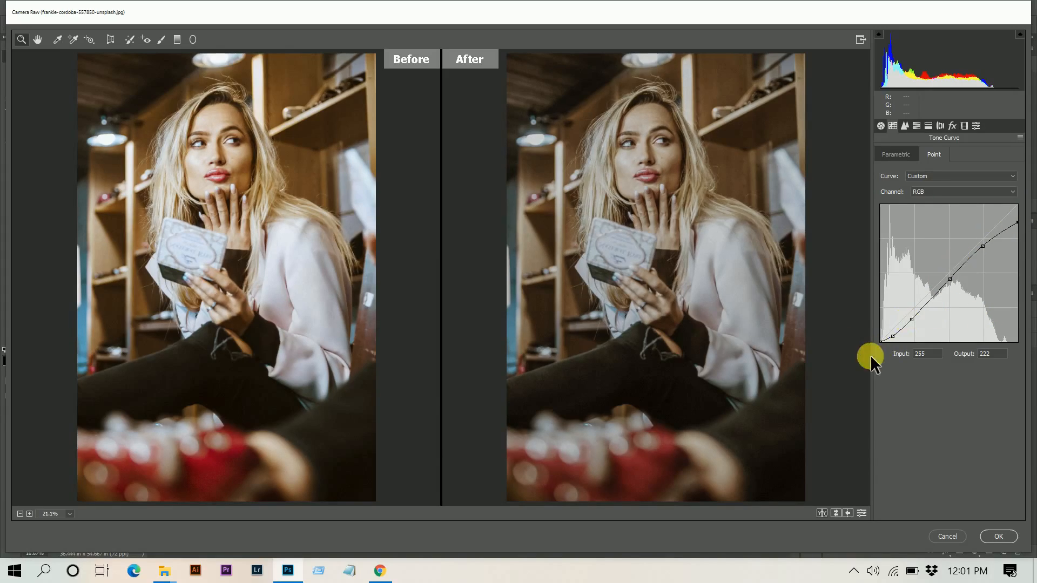
# Step: Set noise reduction to Luminance 10 and Color 5
pyautogui.click(905, 126)
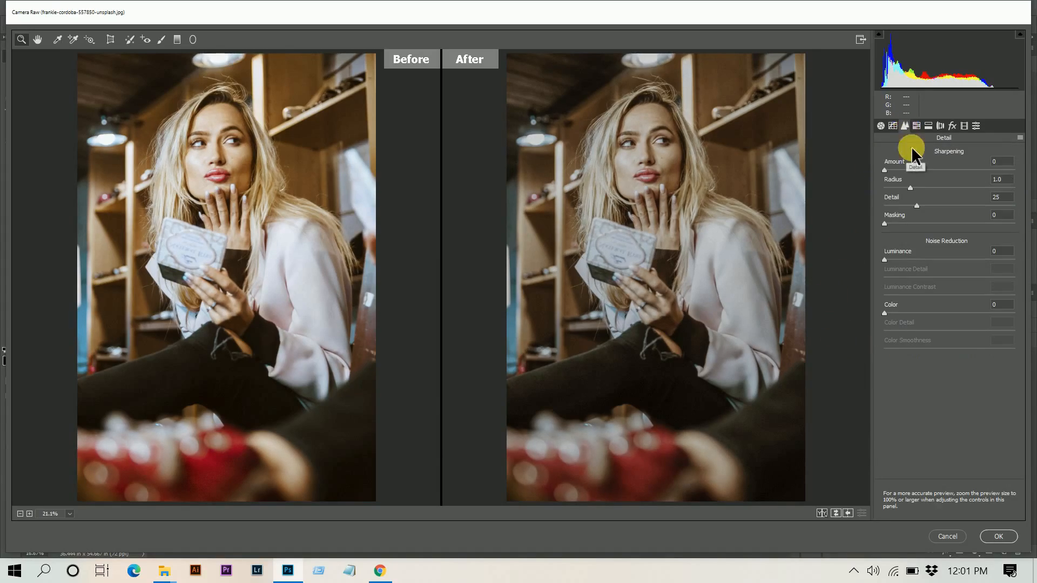
pyautogui.click(896, 261)
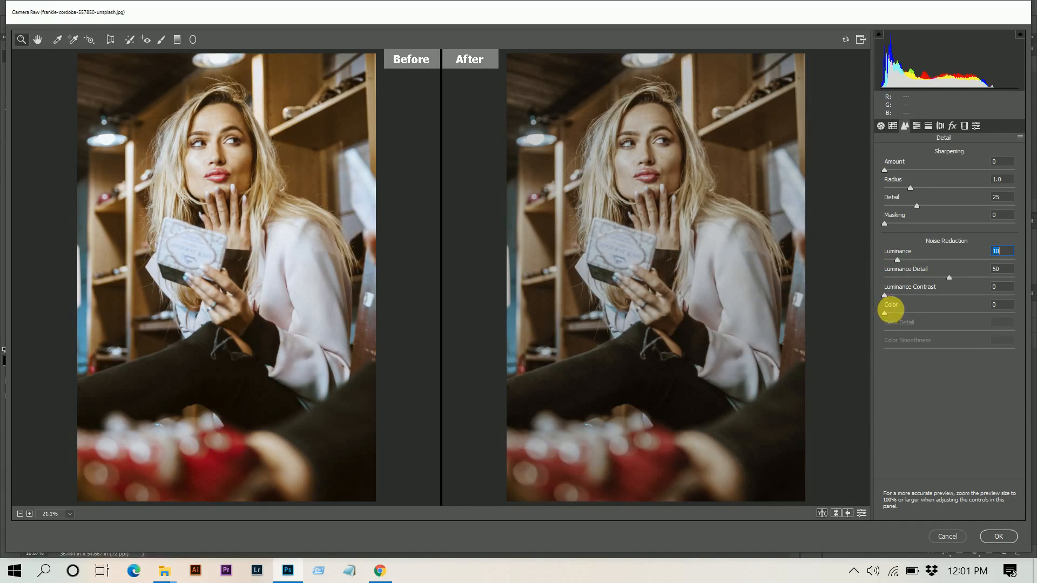
pyautogui.click(890, 313)
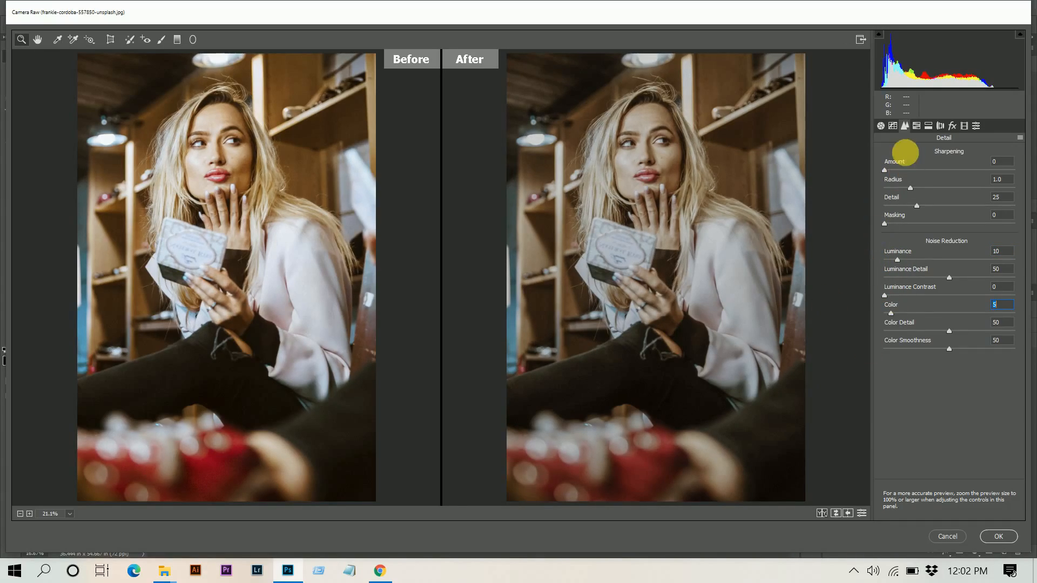
# Step: Set the HSL hues to Reds +18, Oranges +3, Yellows -47 and Greens about -5, raise Aquas strongly and lower Blues
pyautogui.click(916, 125)
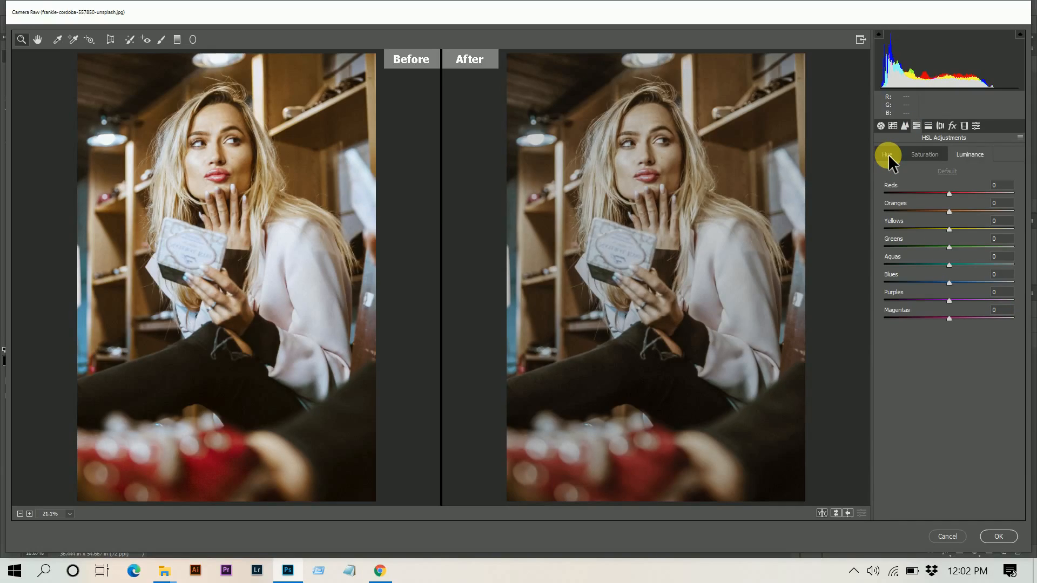
pyautogui.click(887, 154)
pyautogui.moveTo(948, 192); pyautogui.dragTo(946, 247)
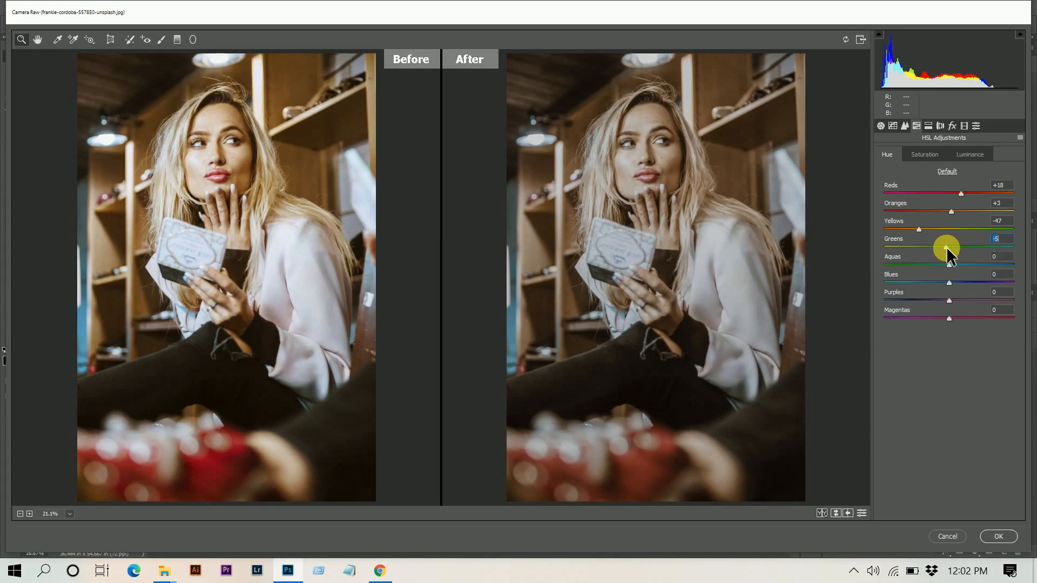
pyautogui.moveTo(949, 264); pyautogui.dragTo(1029, 266)
pyautogui.click(924, 283)
# Step: Set the HSL saturation of Reds to +55, Oranges to +4 and Yellows to -4
pyautogui.click(925, 155)
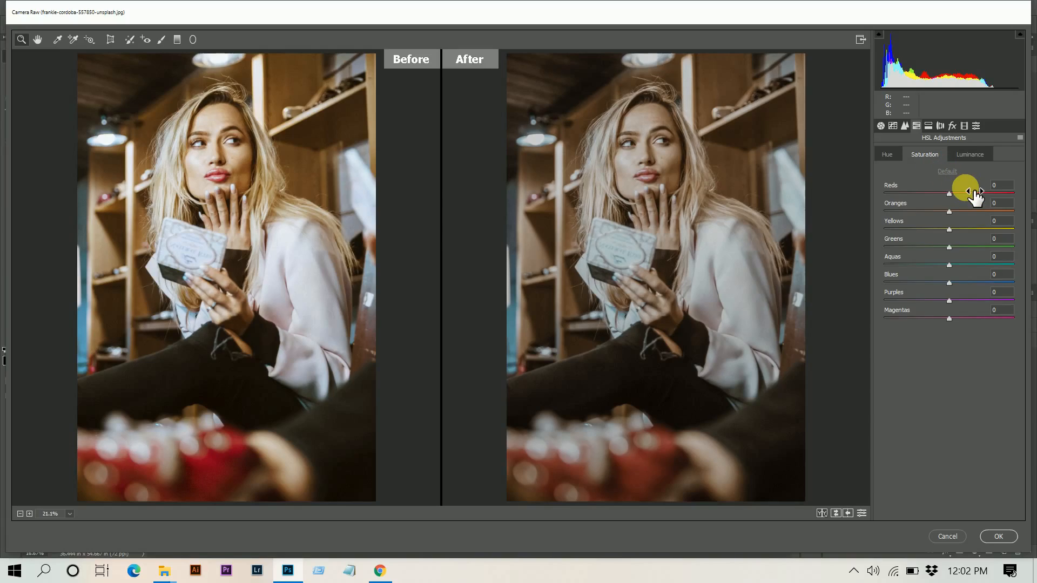
pyautogui.moveTo(965, 192); pyautogui.dragTo(984, 192)
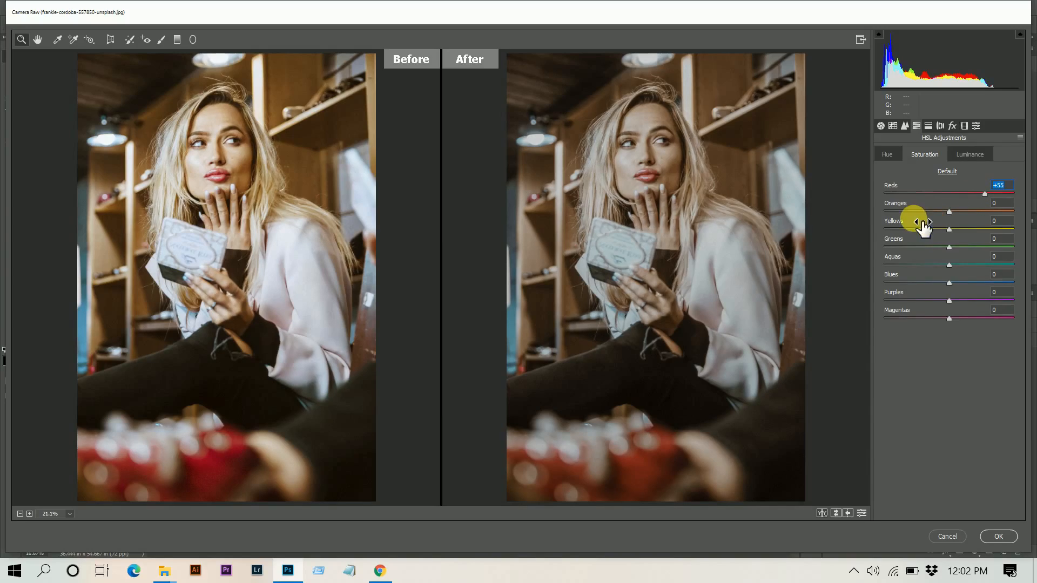
pyautogui.moveTo(949, 211); pyautogui.dragTo(953, 211)
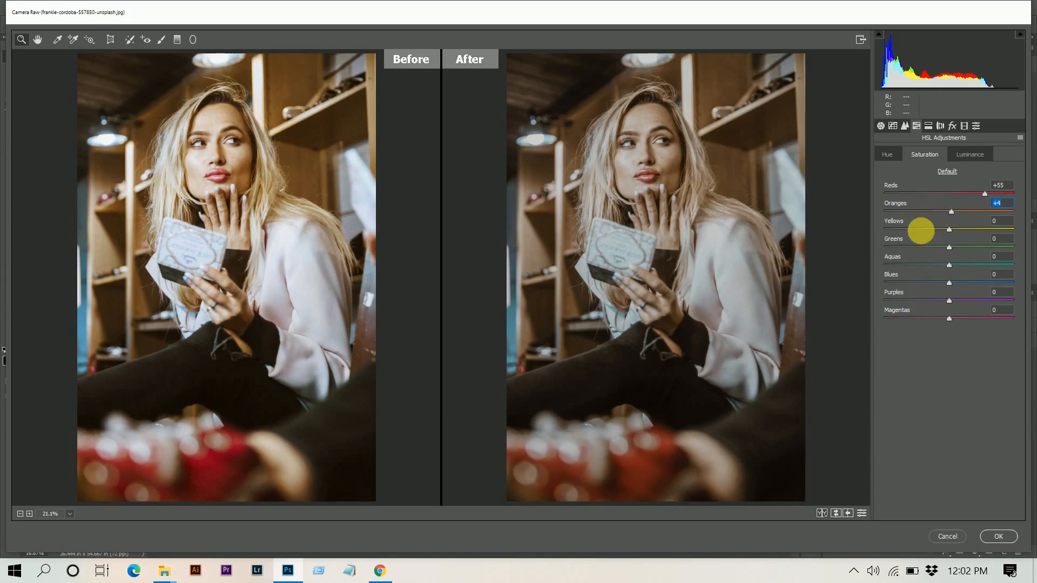
pyautogui.moveTo(945, 228); pyautogui.dragTo(947, 228)
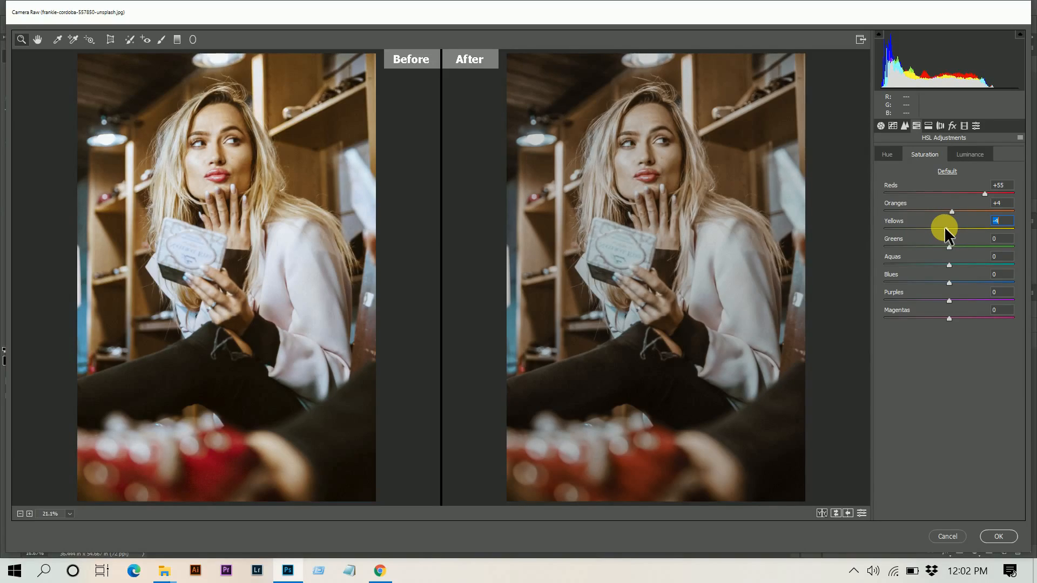
# Step: Reduce the HSL saturation of Greens to -54, Aquas to -77, Blues to -44, Purples to -12 and Magentas to -25
pyautogui.moveTo(940, 247); pyautogui.dragTo(1010, 267)
pyautogui.moveTo(997, 265); pyautogui.dragTo(898, 258)
pyautogui.moveTo(1029, 294); pyautogui.dragTo(928, 277)
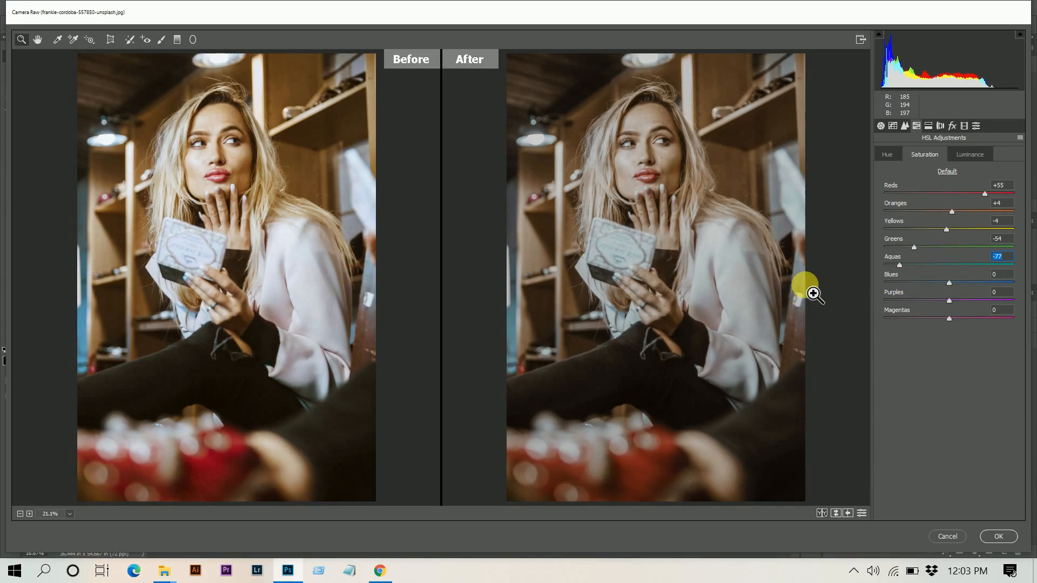
pyautogui.moveTo(938, 280); pyautogui.dragTo(916, 281)
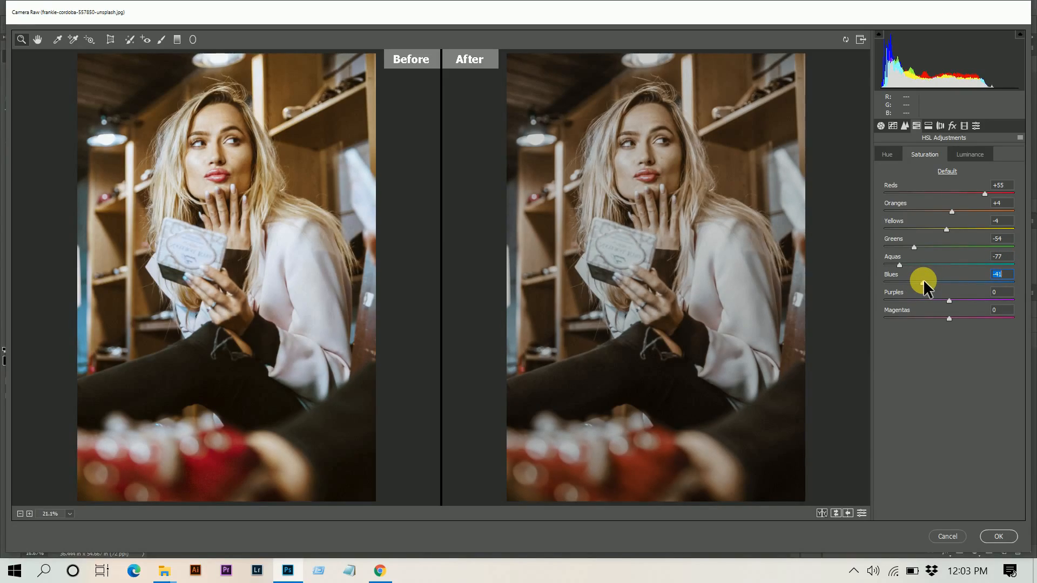
pyautogui.moveTo(922, 280); pyautogui.dragTo(933, 317)
# Step: Set the HSL luminance of Reds to +50, Oranges to +29 and Yellows to +36
pyautogui.click(977, 153)
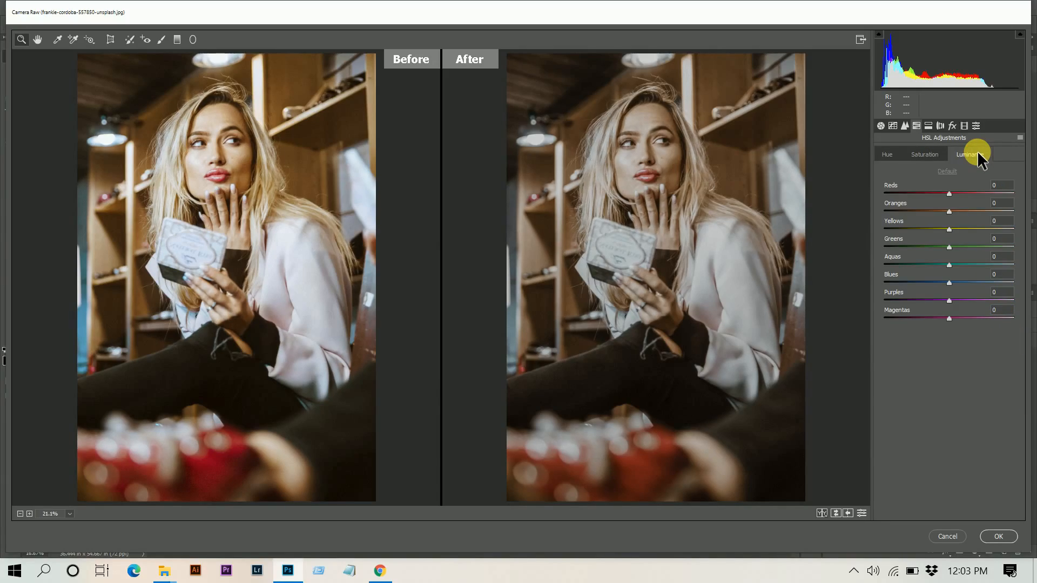
pyautogui.moveTo(954, 192); pyautogui.dragTo(969, 192)
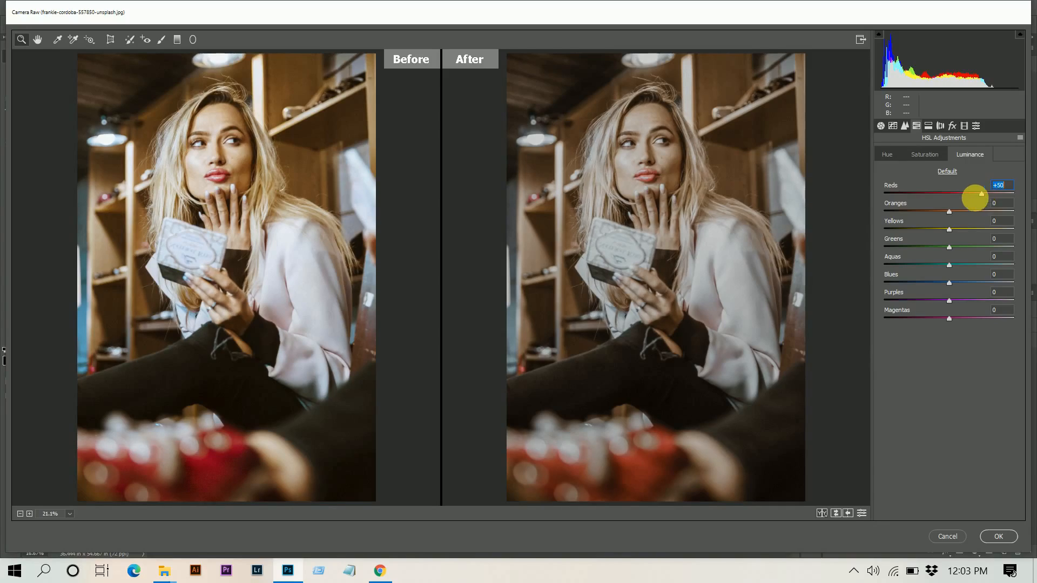
pyautogui.moveTo(962, 211)
pyautogui.mouseDown()
pyautogui.moveTo(954, 231)
pyautogui.moveTo(970, 229)
pyautogui.mouseUp()
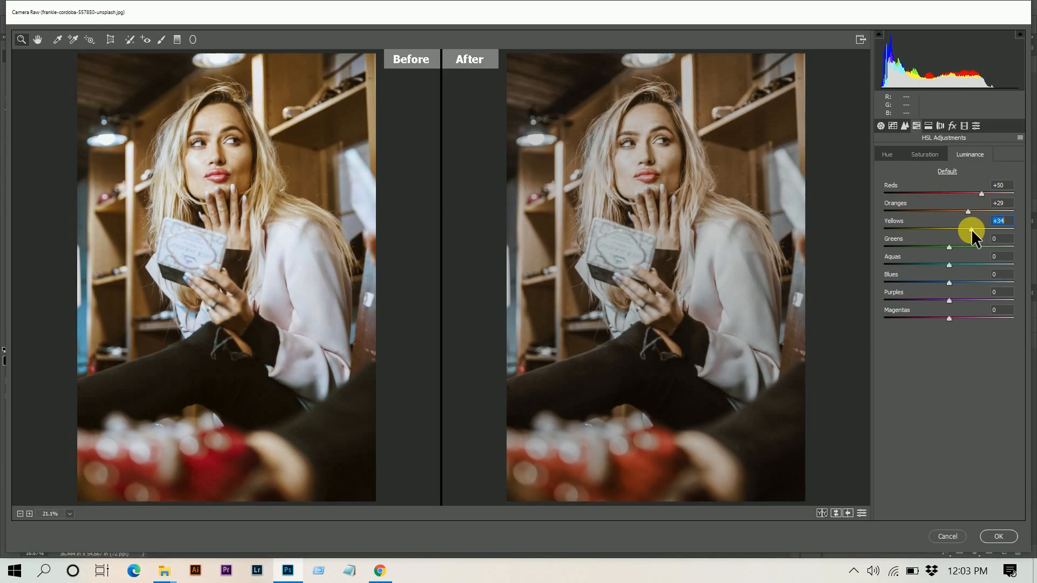
pyautogui.moveTo(971, 229); pyautogui.dragTo(971, 229)
# Step: Raise the HSL luminance of Greens to +47, Aquas to +38 and Blues to +33, and recheck the saturation values
pyautogui.moveTo(950, 265); pyautogui.dragTo(967, 264)
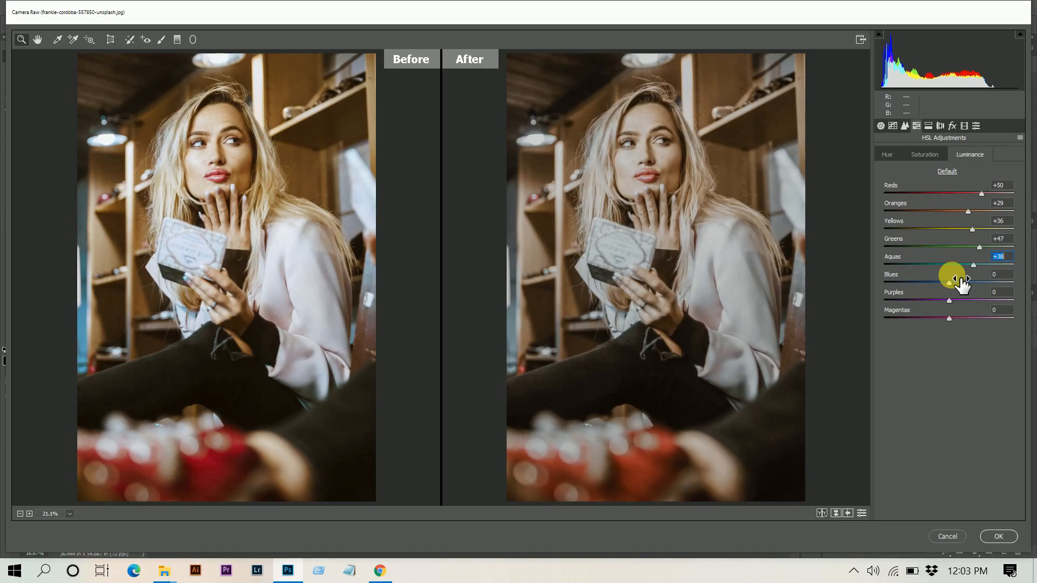
pyautogui.click(963, 281)
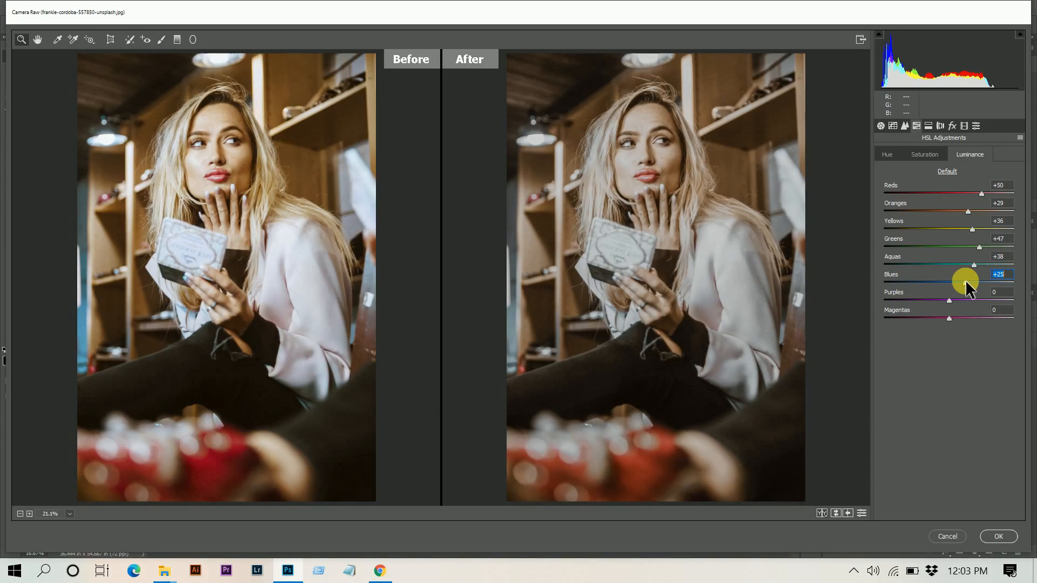
pyautogui.moveTo(964, 280); pyautogui.dragTo(970, 279)
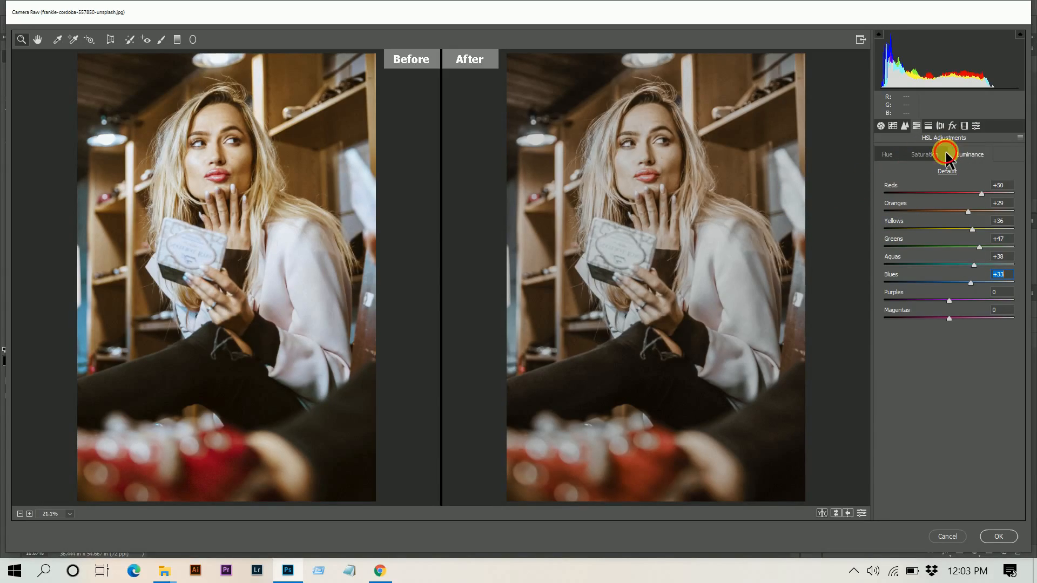
pyautogui.click(911, 155)
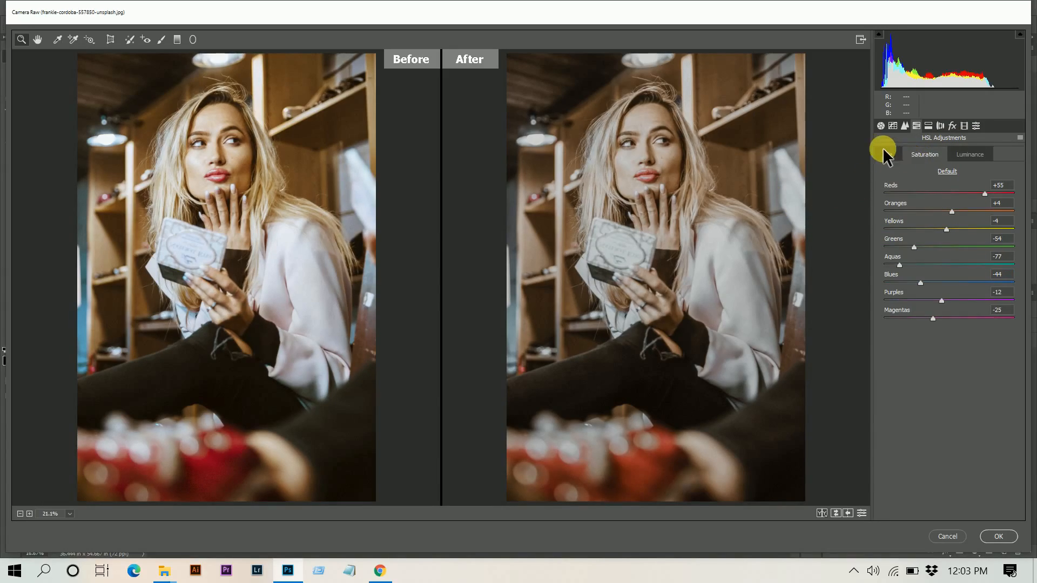
# Step: Apply split toning to the highlights with Hue 233 and Saturation 22, and set the Balance to about -50
pyautogui.click(929, 125)
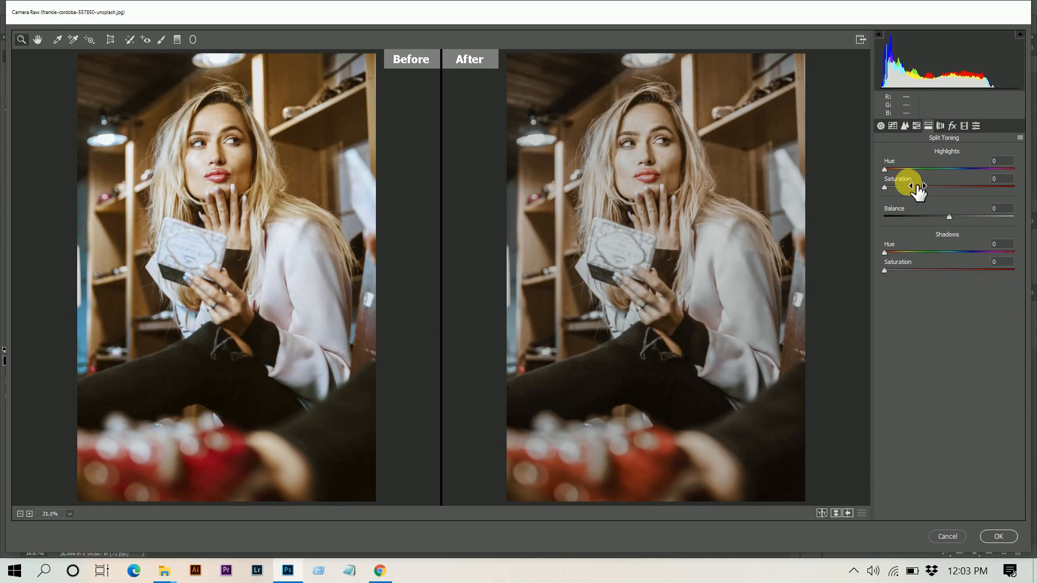
pyautogui.click(904, 187)
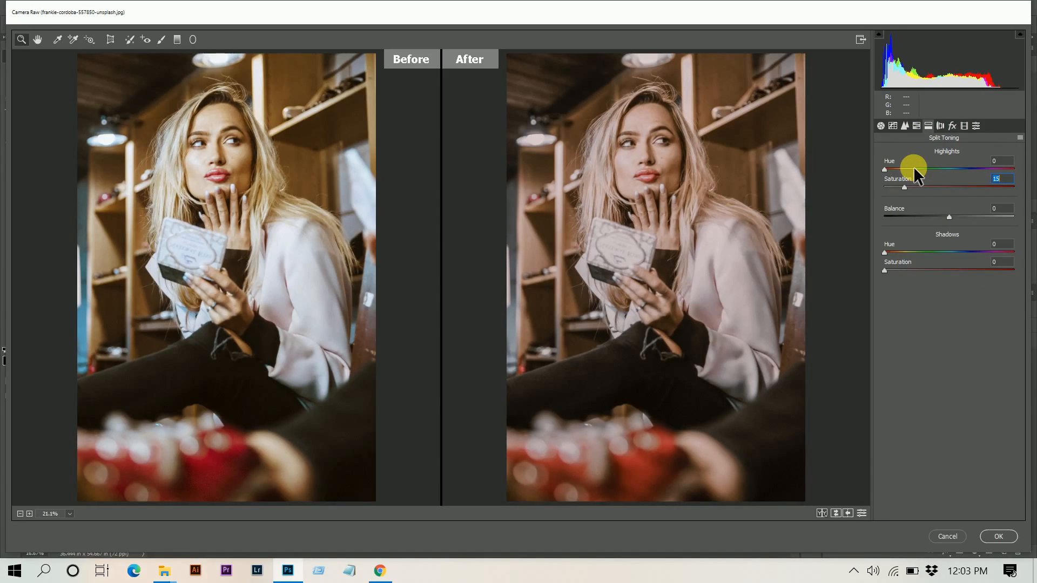
pyautogui.moveTo(901, 169); pyautogui.dragTo(969, 167)
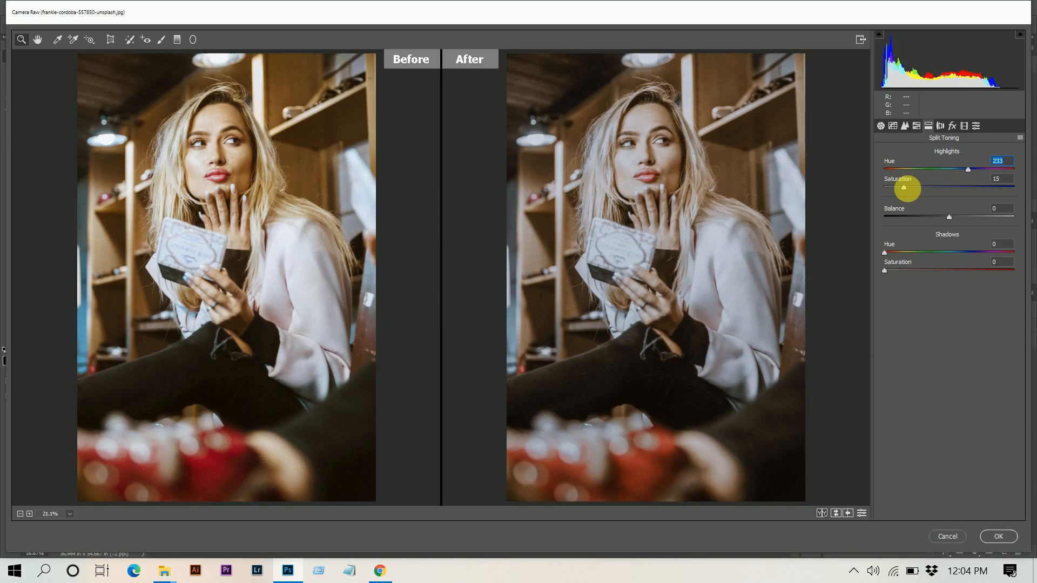
pyautogui.moveTo(907, 187); pyautogui.dragTo(925, 218)
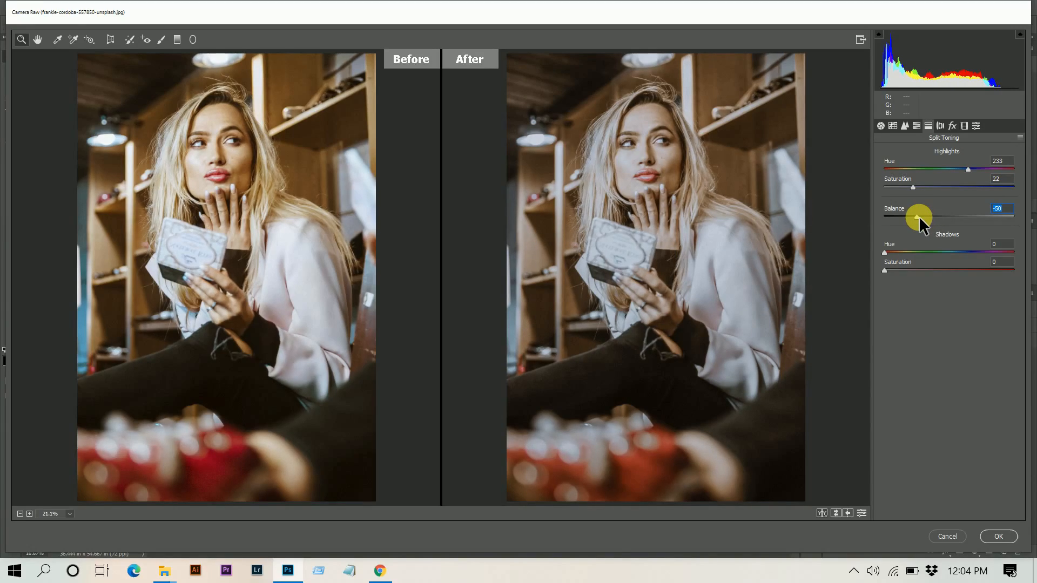
# Step: Tone the shadows in Split Toning with Hue 39 and Saturation 11
pyautogui.click(896, 252)
pyautogui.press('Up')
pyautogui.click(894, 270)
pyautogui.press('Up')
pyautogui.press('Up')
pyautogui.press('Up')
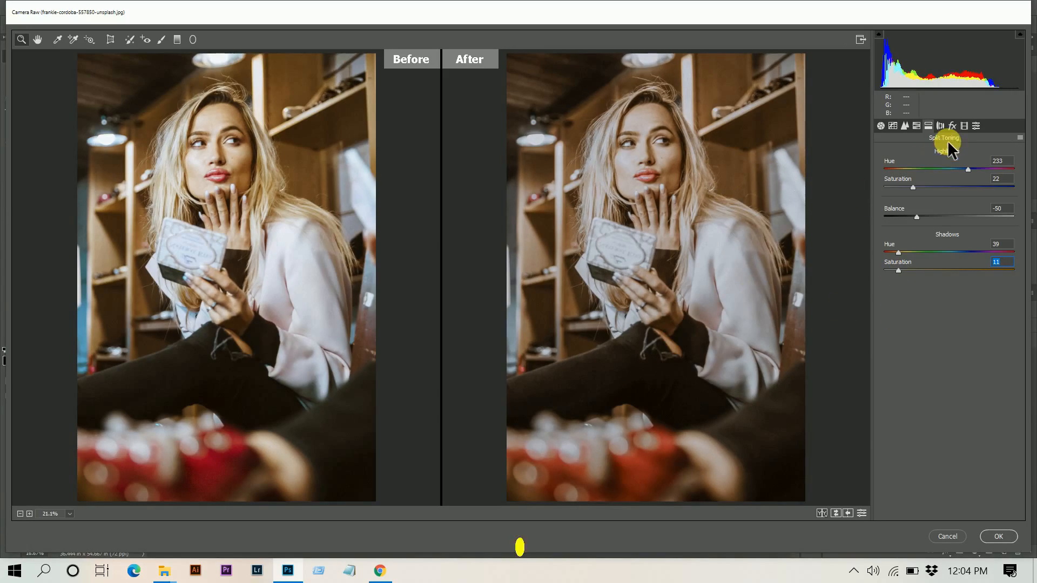
# Step: Set the Blue Primary Hue to -5 in the camera calibration settings
pyautogui.click(963, 125)
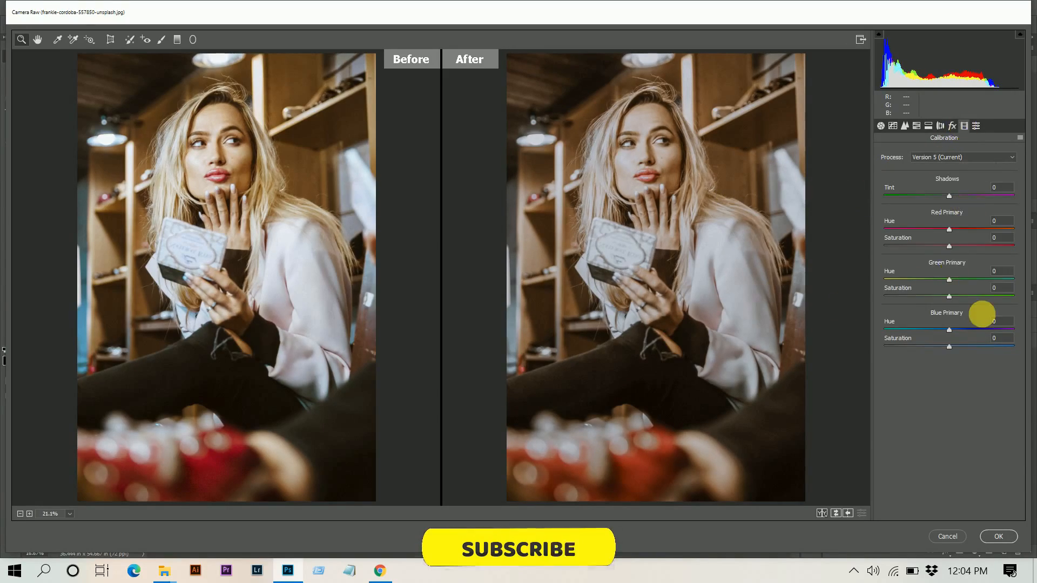
pyautogui.click(949, 330)
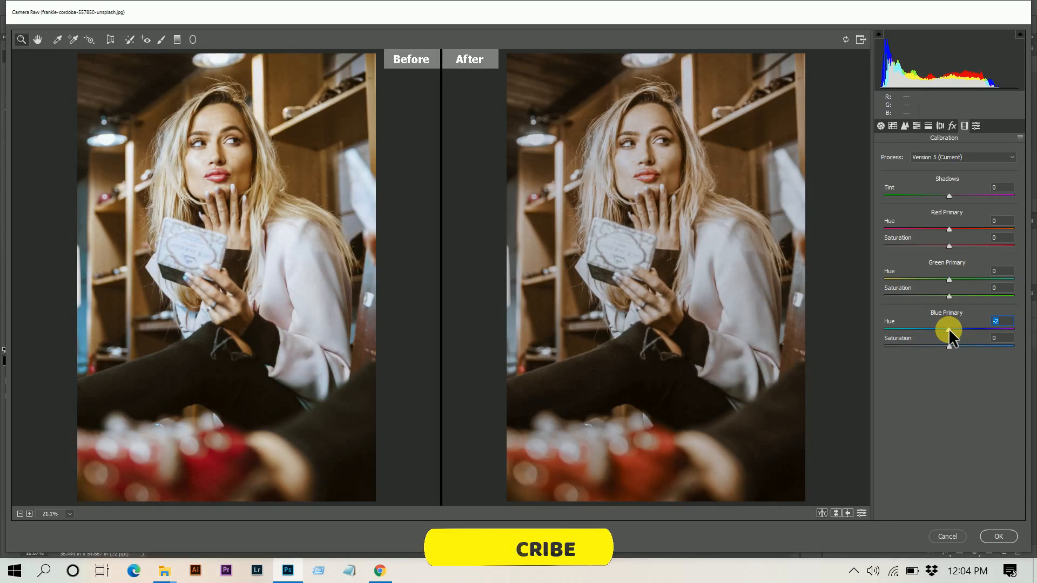
pyautogui.press('Down')
pyautogui.press('Down')
pyautogui.press('Down')
pyautogui.press('Down')
pyautogui.press('Down')
# Step: Raise the Blue Primary Saturation to +5 in the camera calibration settings
pyautogui.click(948, 348)
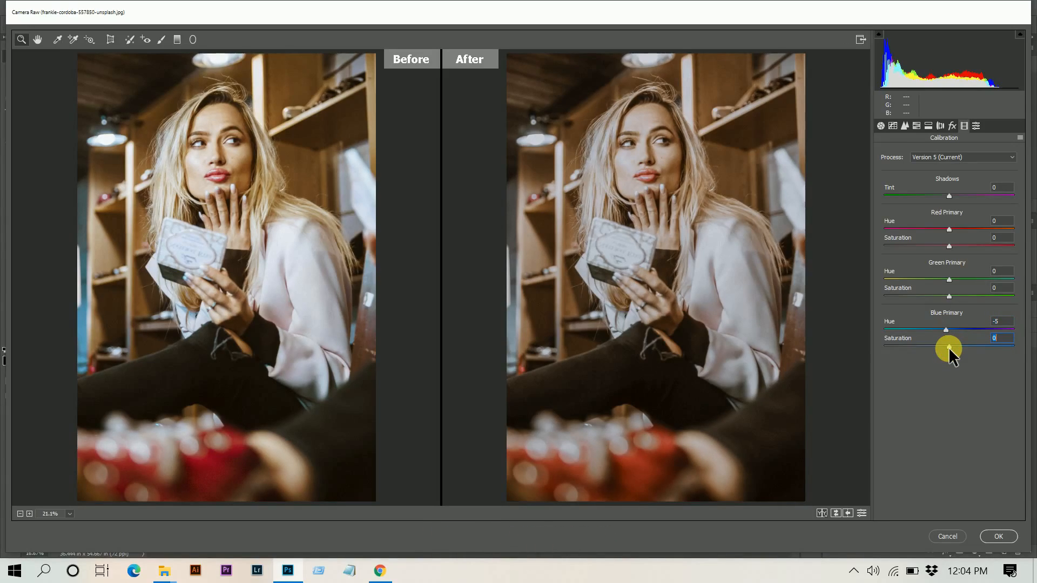
pyautogui.press('Up')
pyautogui.press('Up')
pyautogui.press('Up')
pyautogui.press('Up')
pyautogui.press('Up')
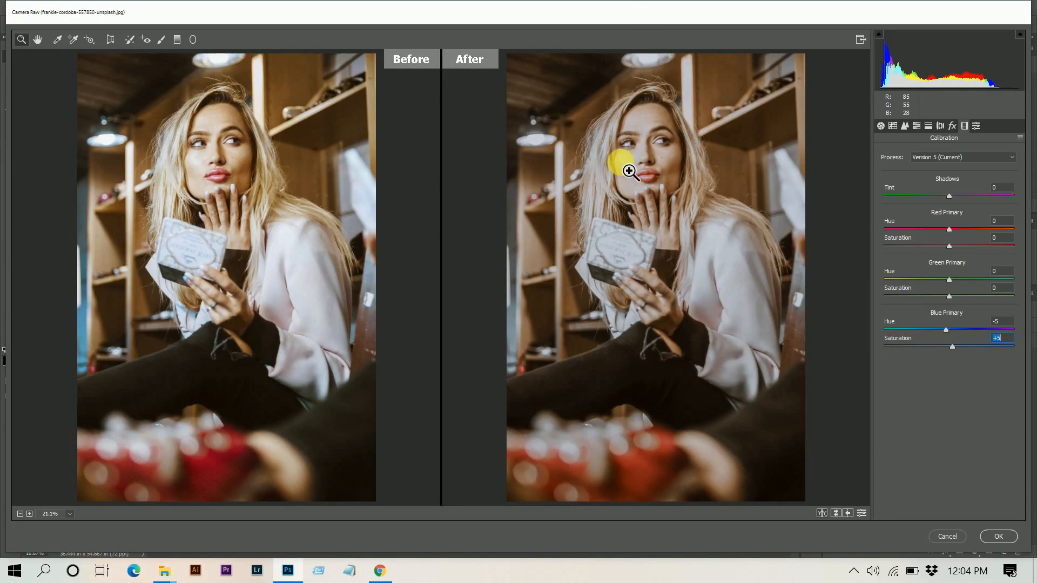
# Step: Add film grain to the portrait with Amount 20 and Size 45, judging it on a close-up of the face
pyautogui.click(640, 150)
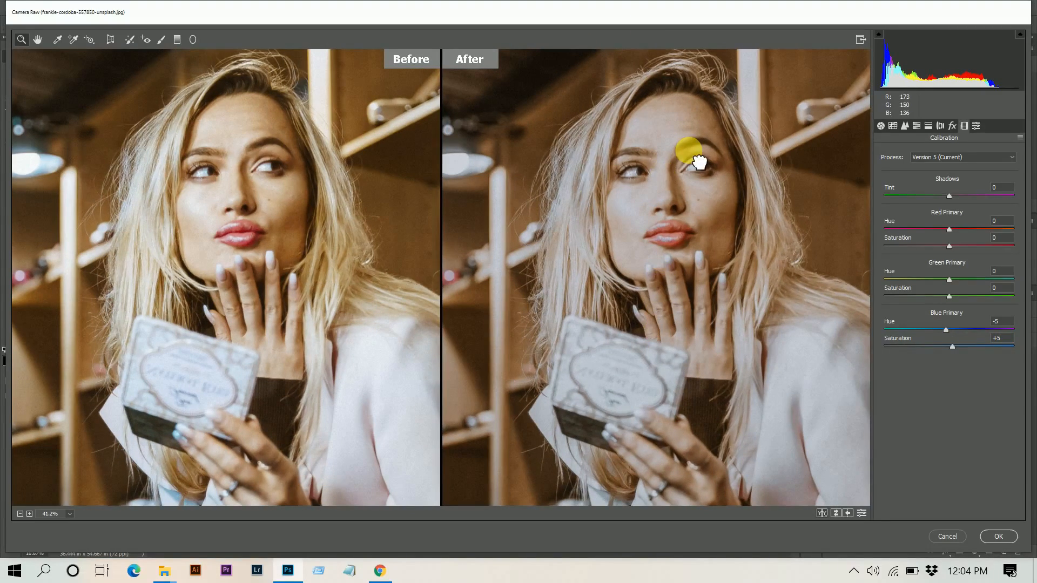
pyautogui.moveTo(699, 162); pyautogui.dragTo(630, 474)
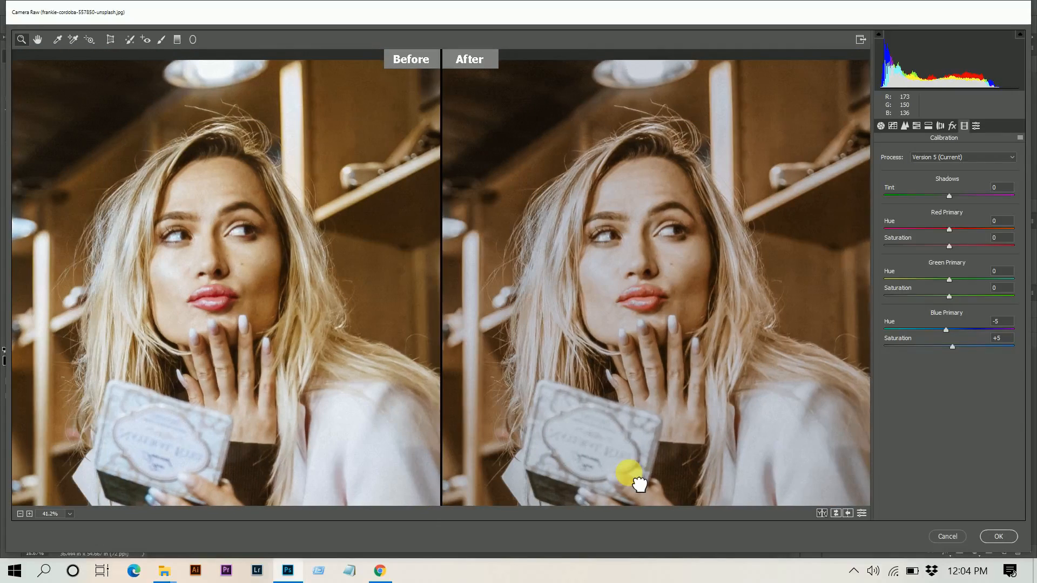
pyautogui.click(953, 127)
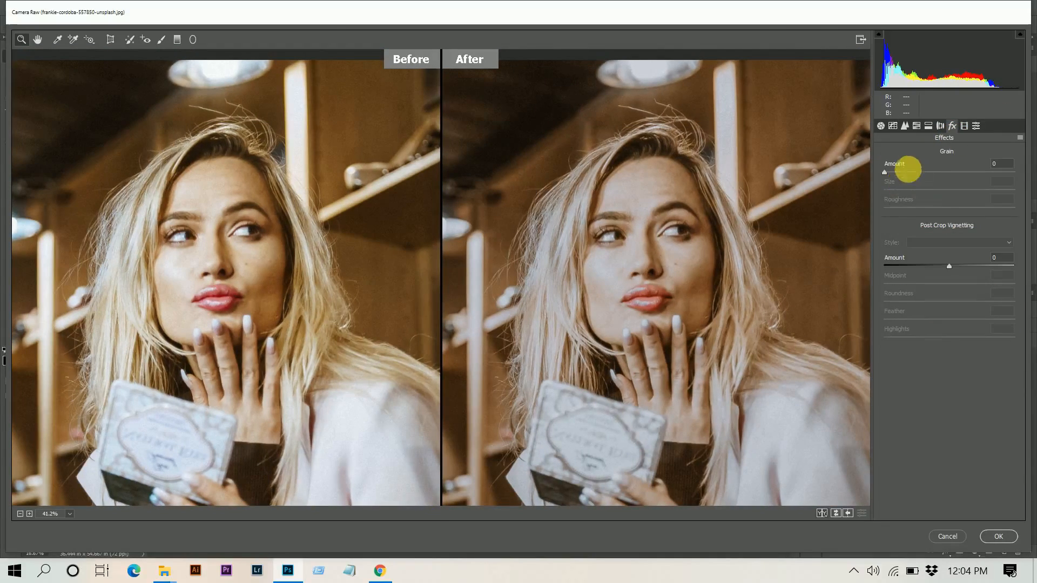
pyautogui.click(906, 172)
pyautogui.click(951, 190)
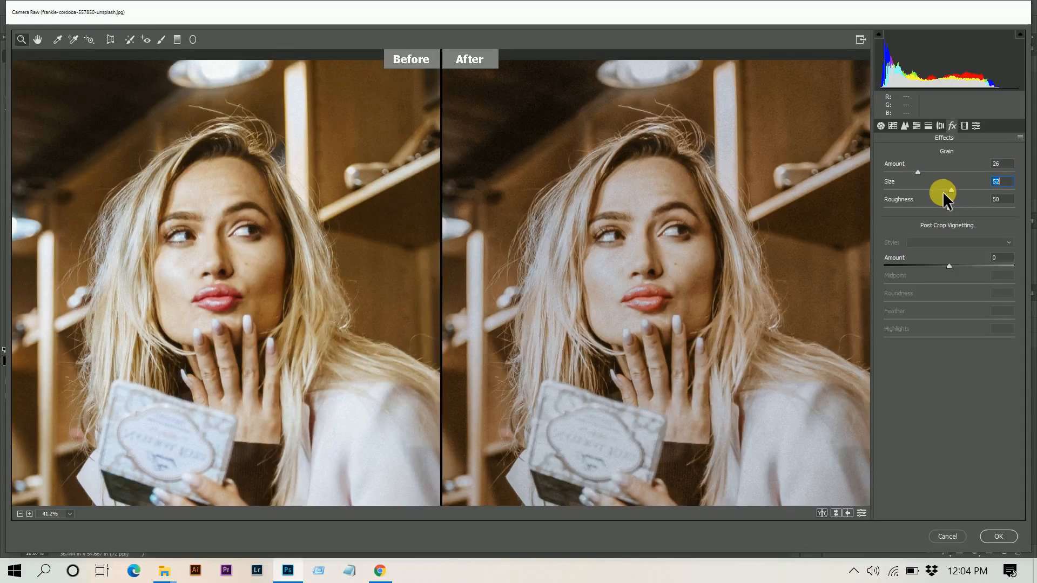
pyautogui.click(942, 191)
pyautogui.click(912, 171)
pyautogui.moveTo(911, 171); pyautogui.dragTo(909, 171)
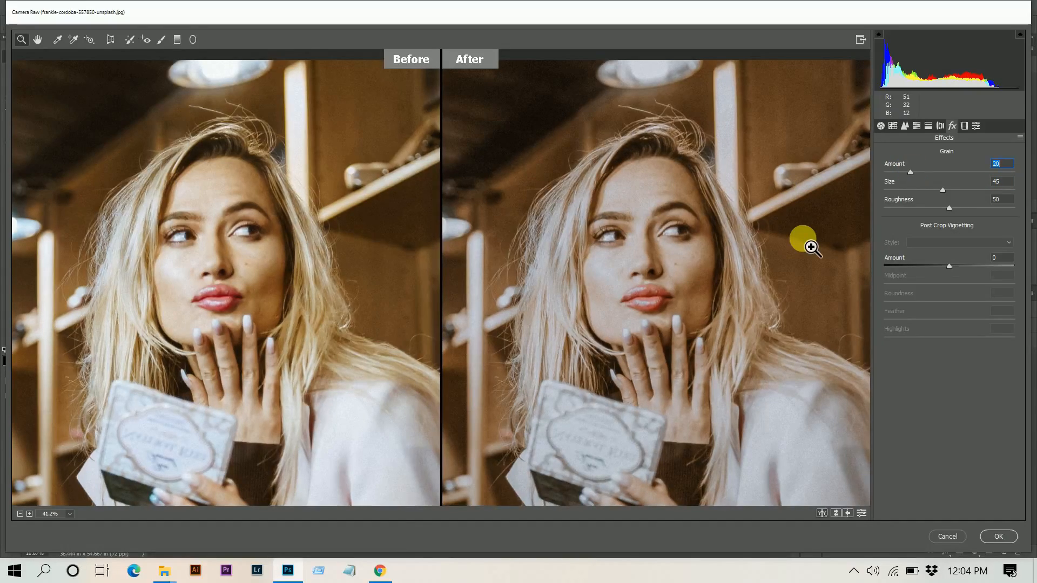
# Step: Apply the Camera Raw adjustments to Layer 1 and toggle the layer's visibility to compare before and after
pyautogui.hotkey('ctrl', '0')
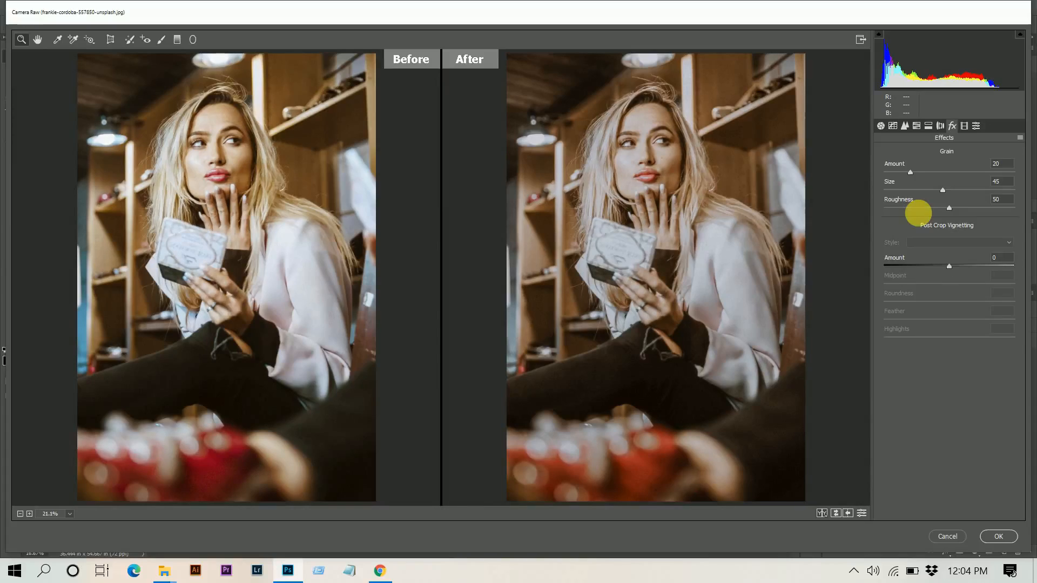
pyautogui.click(994, 530)
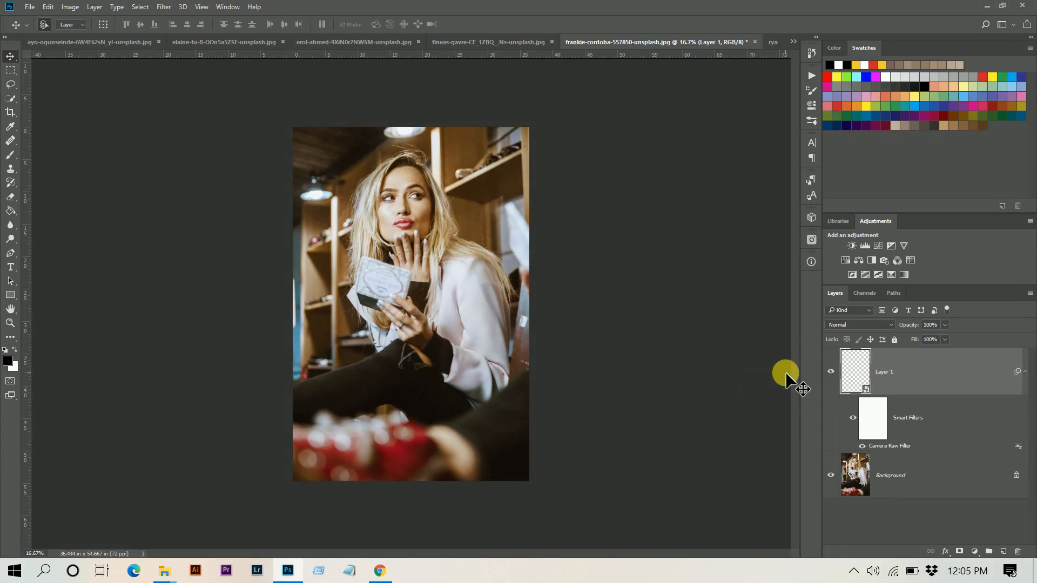
pyautogui.click(830, 372)
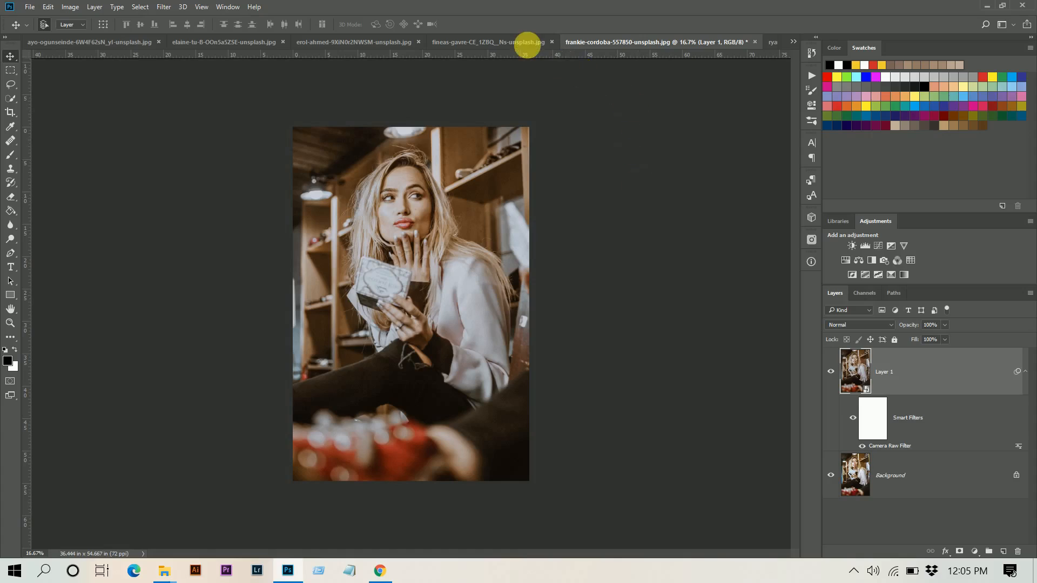
# Step: Apply the same Camera Raw filter to the open portrait with the blue beams, toggling the result with undo and redo to compare
pyautogui.click(129, 41)
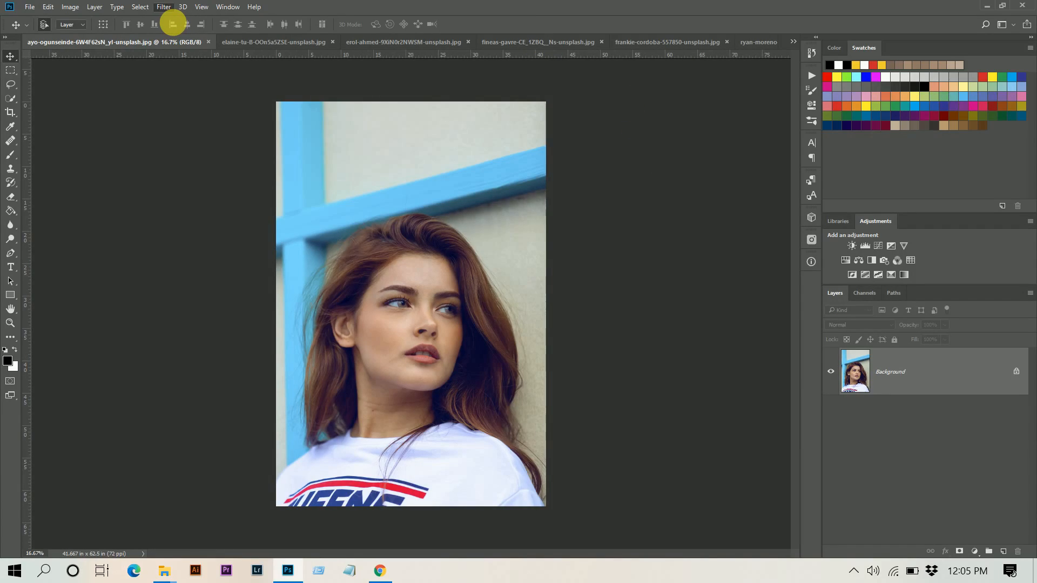
pyautogui.hotkey('ctrl', 'f')
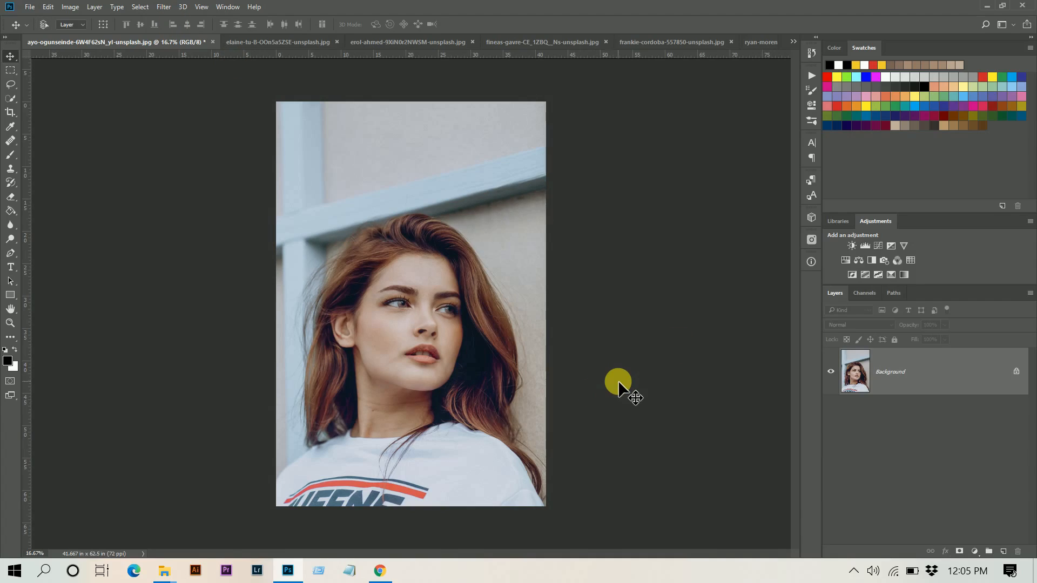
pyautogui.hotkey('ctrl', 'z')
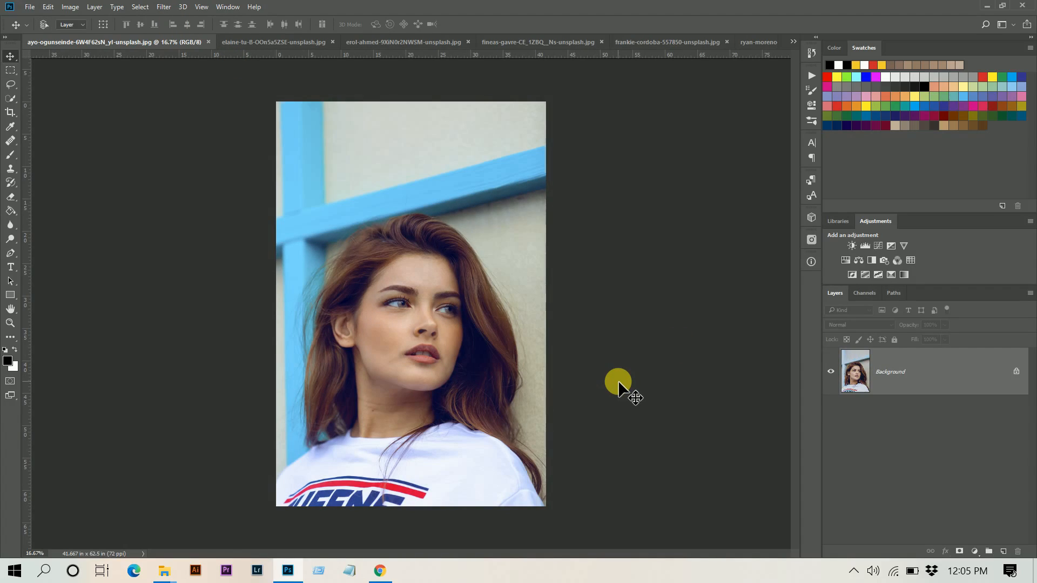
pyautogui.hotkey('ctrl', 'z')
pyautogui.hotkey('ctrl', 'z')
pyautogui.hotkey('ctrl', 'z')
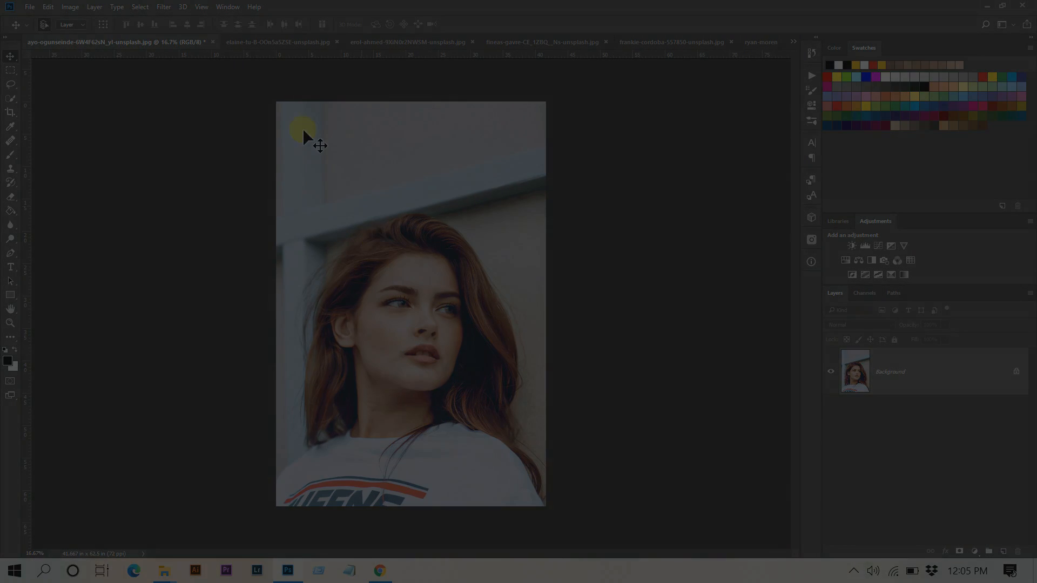